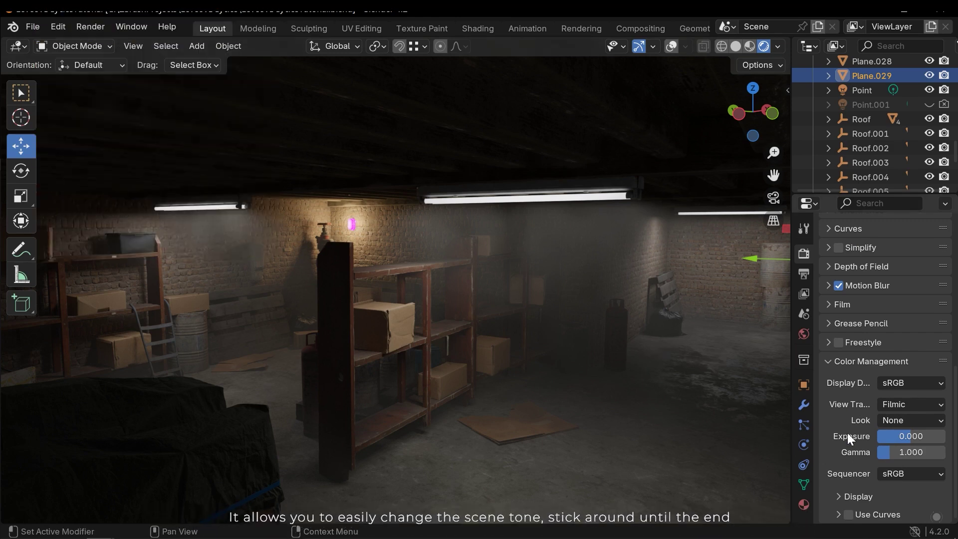
# Step: Try raising the scene exposure to 0.576 in Color Management
pyautogui.moveTo(910, 436)
pyautogui.mouseDown()
pyautogui.moveTo(928, 436)
pyautogui.moveTo(892, 436)
pyautogui.mouseUp()
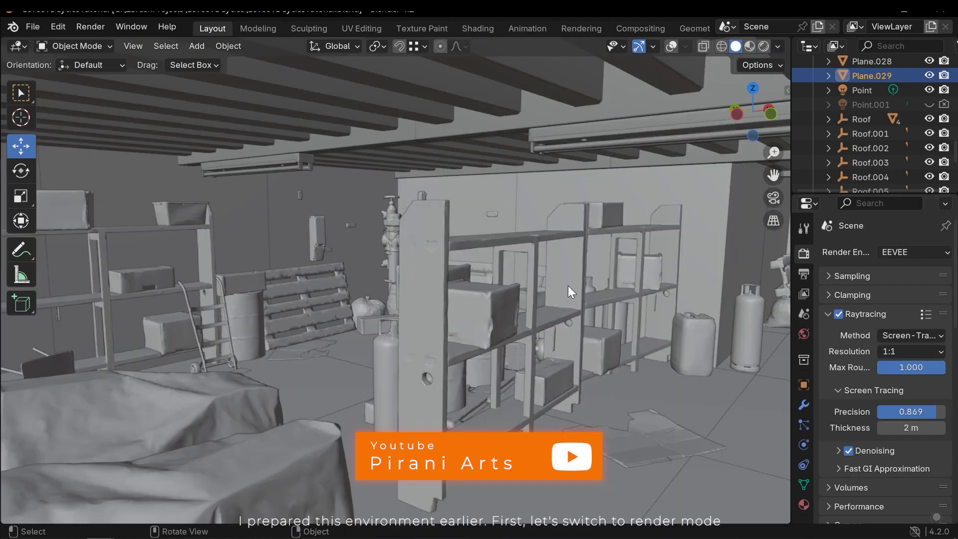
pyautogui.moveTo(568, 285); pyautogui.dragTo(322, 298, button='middle')
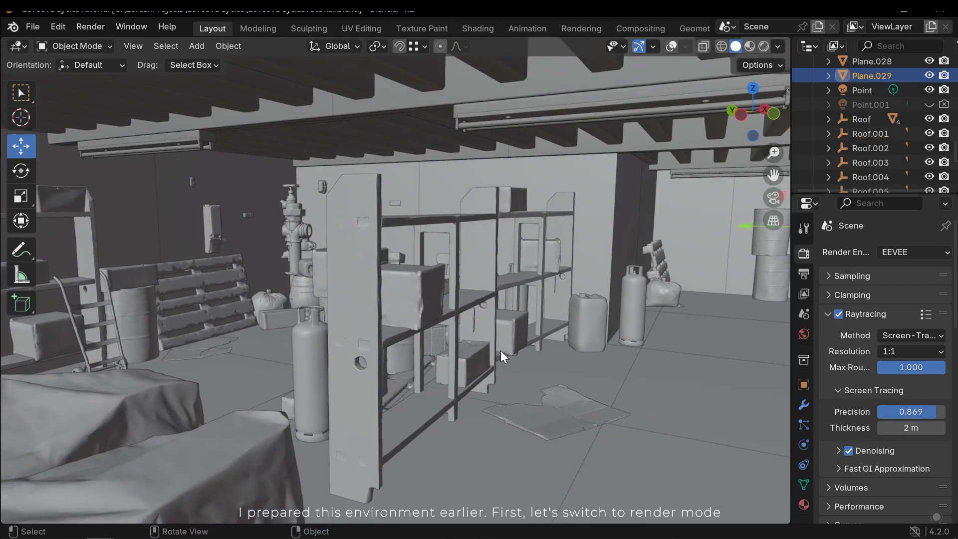
# Step: Switch the viewport shading of the basement scene to Rendered
pyautogui.moveTo(500, 350)
pyautogui.mouseDown(button='middle')
pyautogui.moveTo(522, 348)
pyautogui.moveTo(449, 346)
pyautogui.mouseUp(button='middle')
pyautogui.press('z')
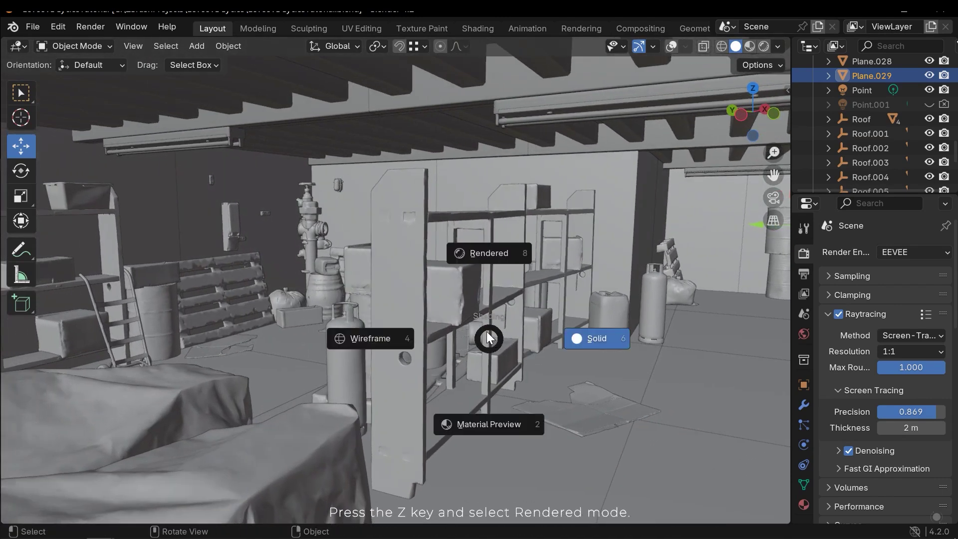
pyautogui.click(454, 253)
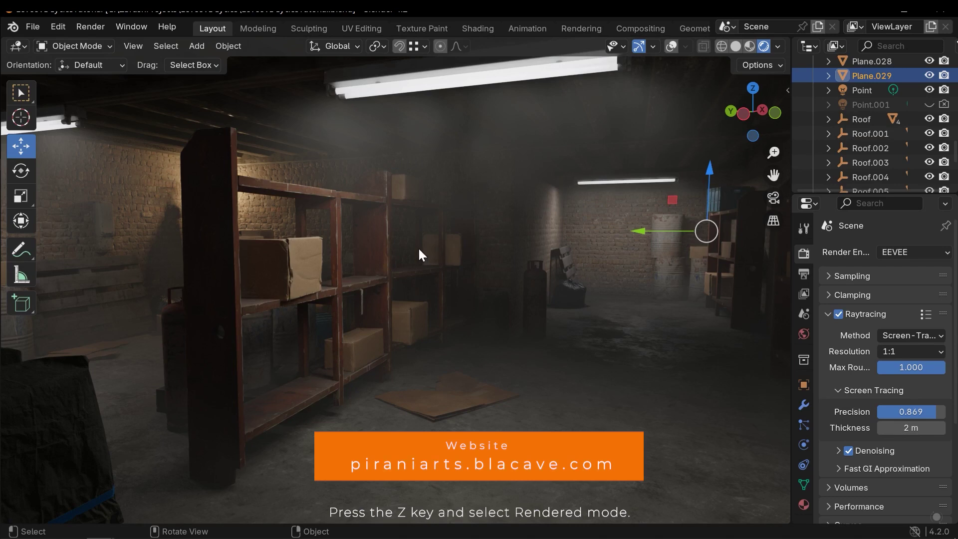
pyautogui.moveTo(419, 252); pyautogui.dragTo(524, 274, button='middle')
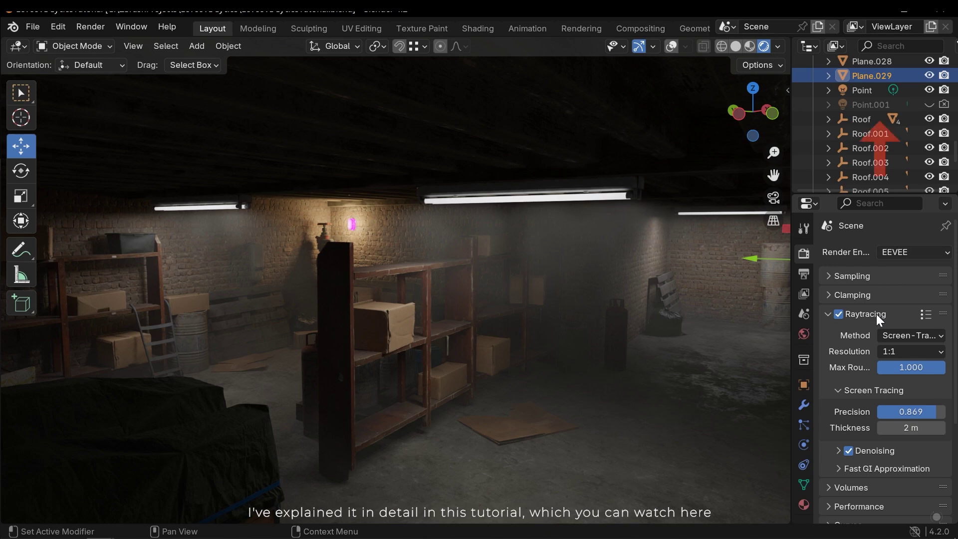
# Step: Expand the Color Management settings in the scene's render properties
pyautogui.scroll(-5, 888, 364)
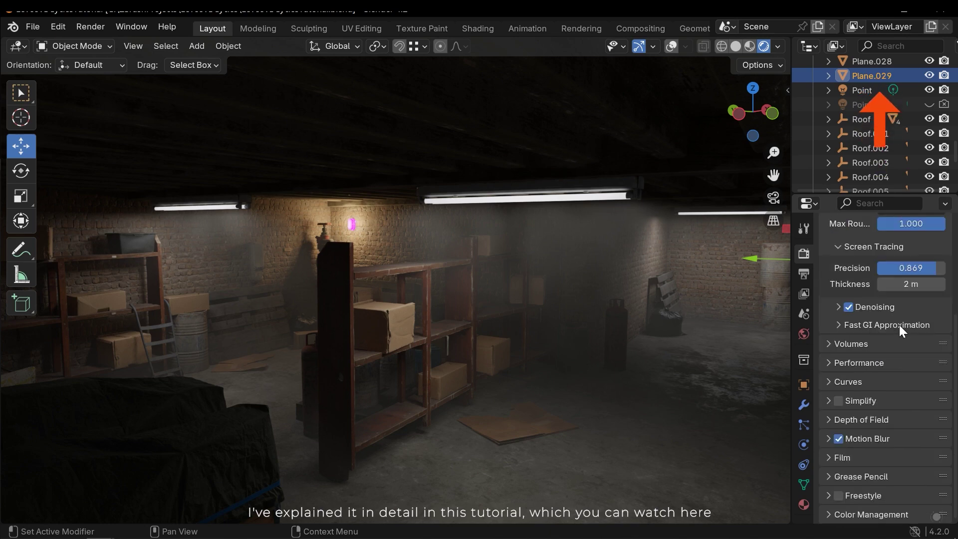
pyautogui.click(843, 516)
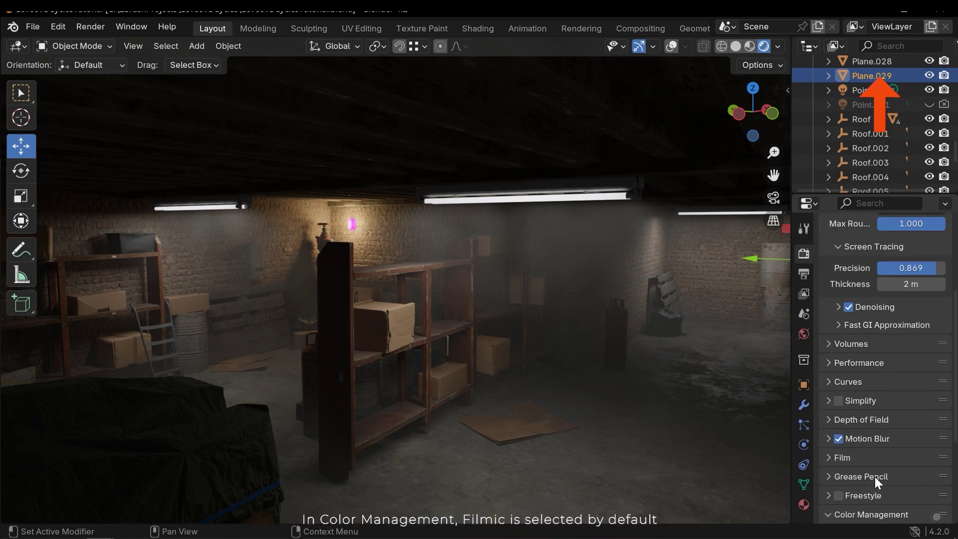
pyautogui.scroll(-5, 878, 469)
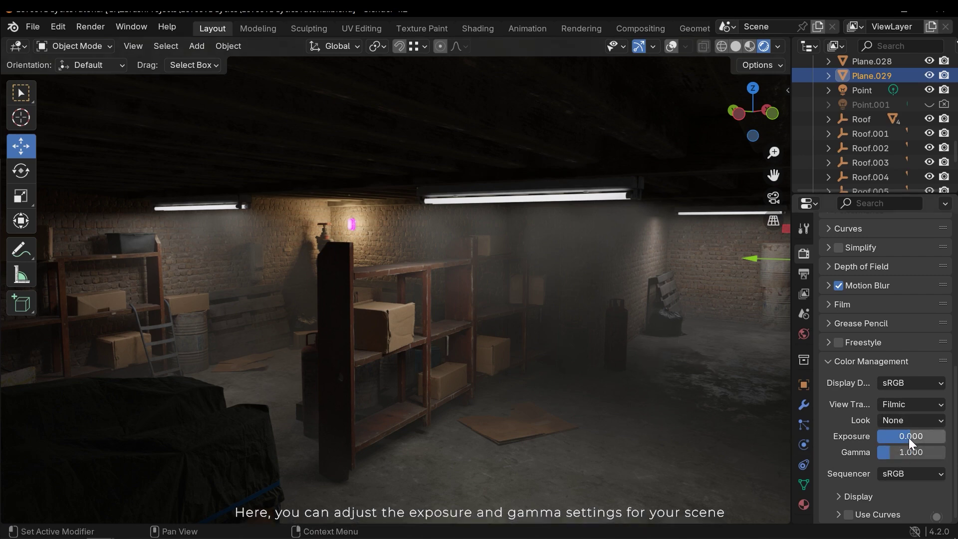
# Step: Try an exposure of 0.576 and a gamma of 0.964 under the Filmic view transform, and undo both changes
pyautogui.moveTo(908, 438); pyautogui.dragTo(891, 458)
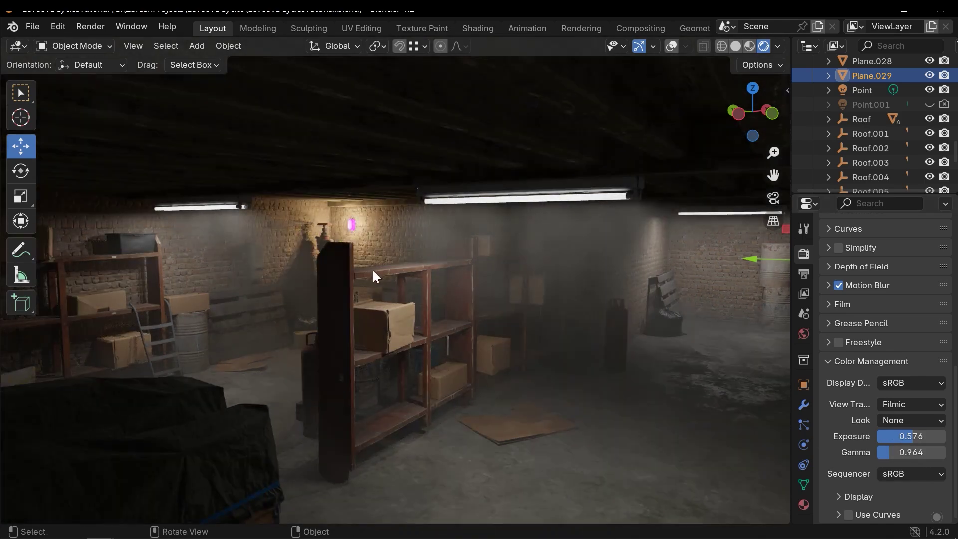
pyautogui.moveTo(373, 270); pyautogui.dragTo(415, 299, button='middle')
pyautogui.hotkey('ctrl', 'z')
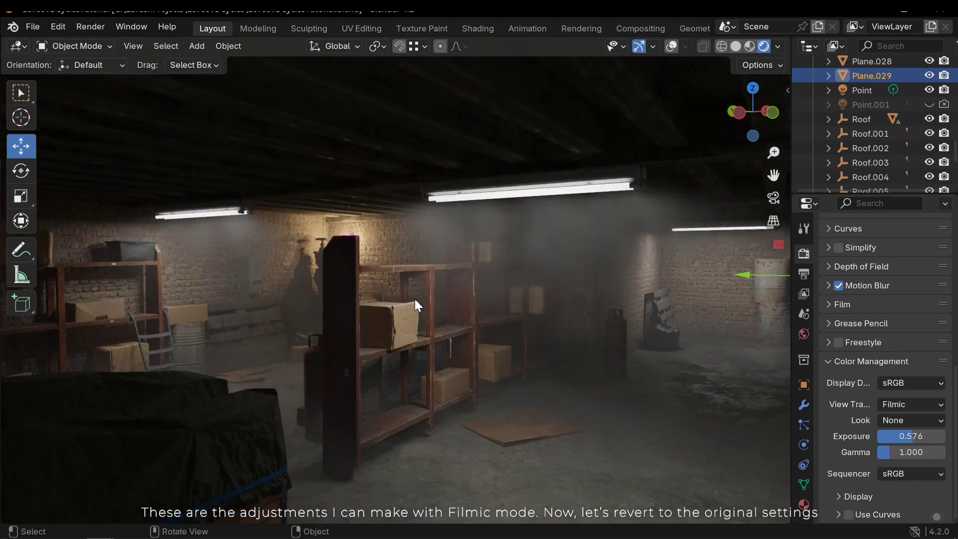
pyautogui.hotkey('ctrl', 'z')
pyautogui.hotkey('ctrl', 'z')
pyautogui.moveTo(520, 344); pyautogui.dragTo(527, 347, button='middle')
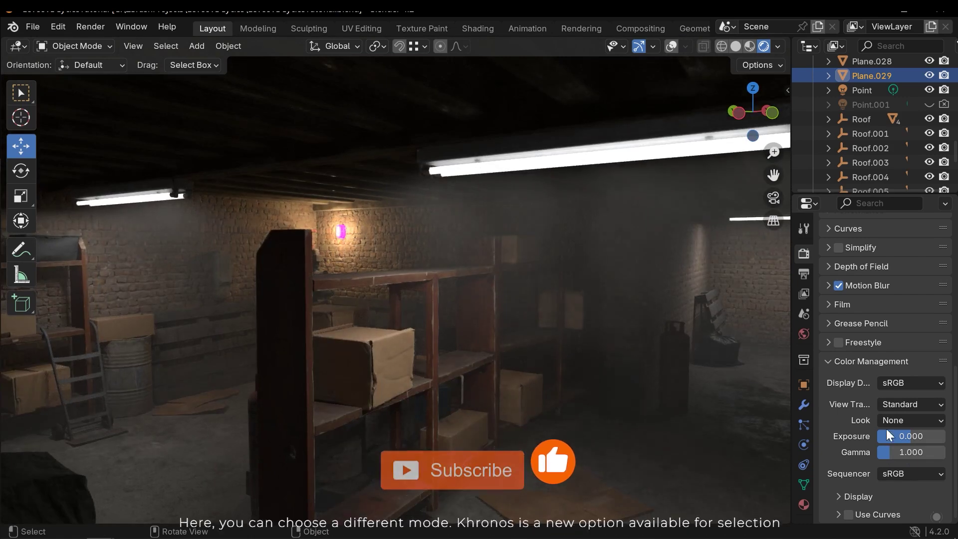
# Step: Set the view transform to Khronos PBR Neutral
pyautogui.click(893, 404)
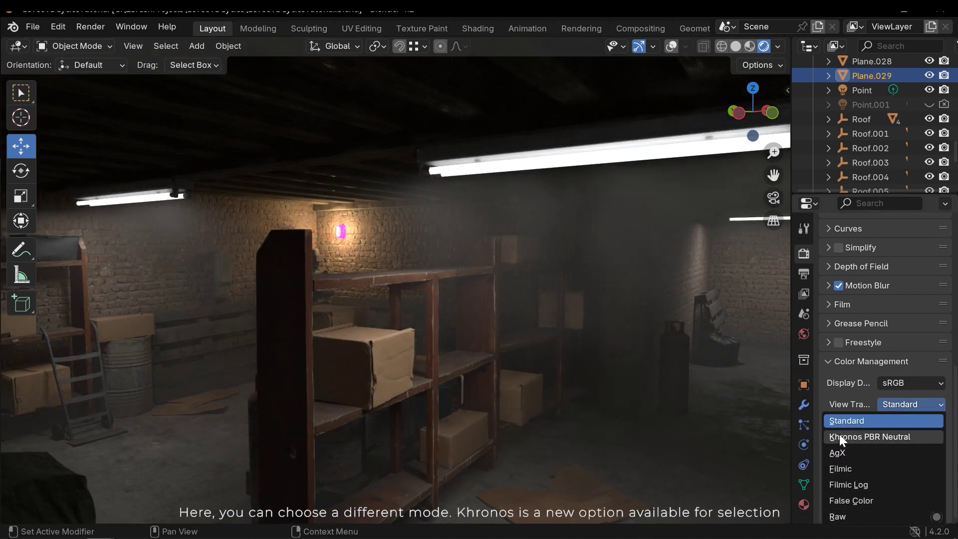
pyautogui.click(879, 433)
pyautogui.moveTo(616, 329); pyautogui.dragTo(572, 345, button='middle')
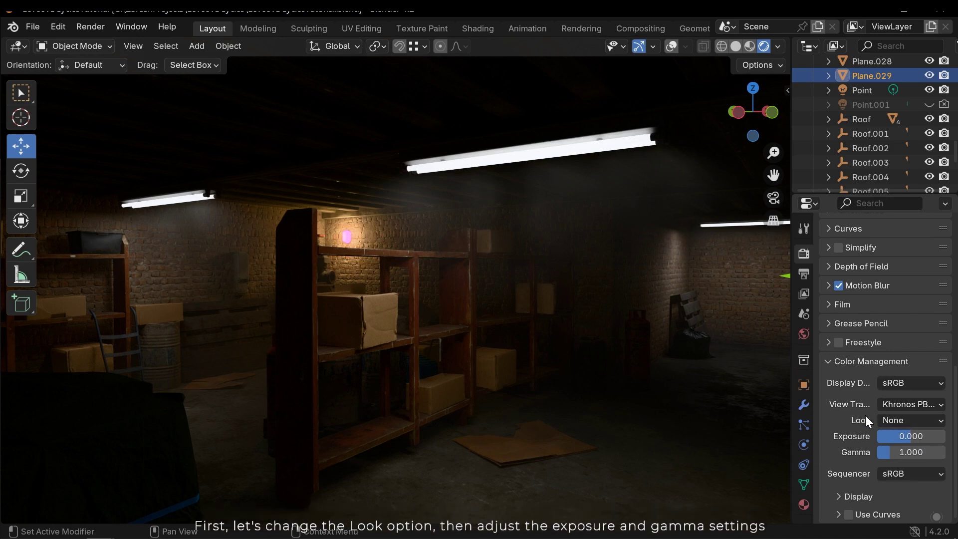
# Step: Try the Medium, Medium Low and Low Contrast looks, and set the look back to None
pyautogui.click(908, 420)
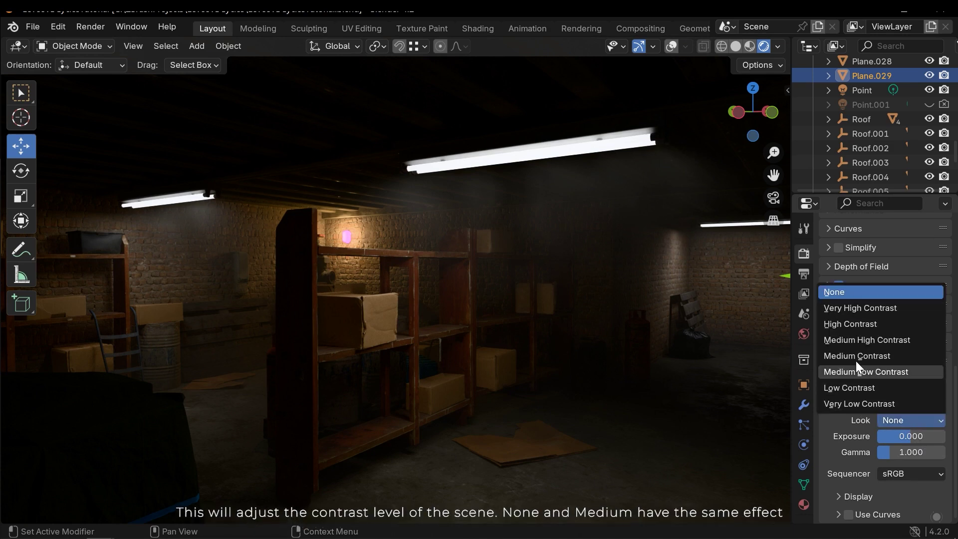
pyautogui.click(859, 356)
pyautogui.click(891, 420)
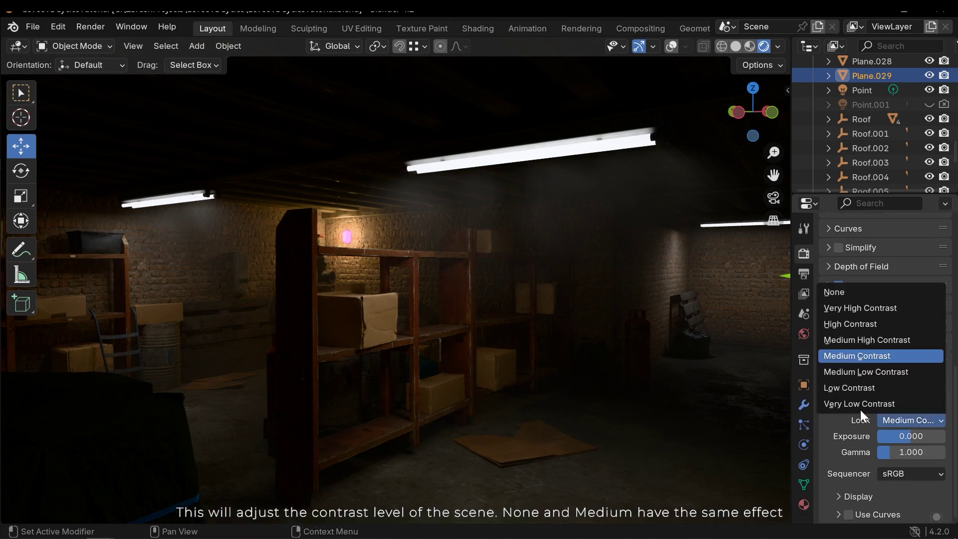
pyautogui.click(855, 368)
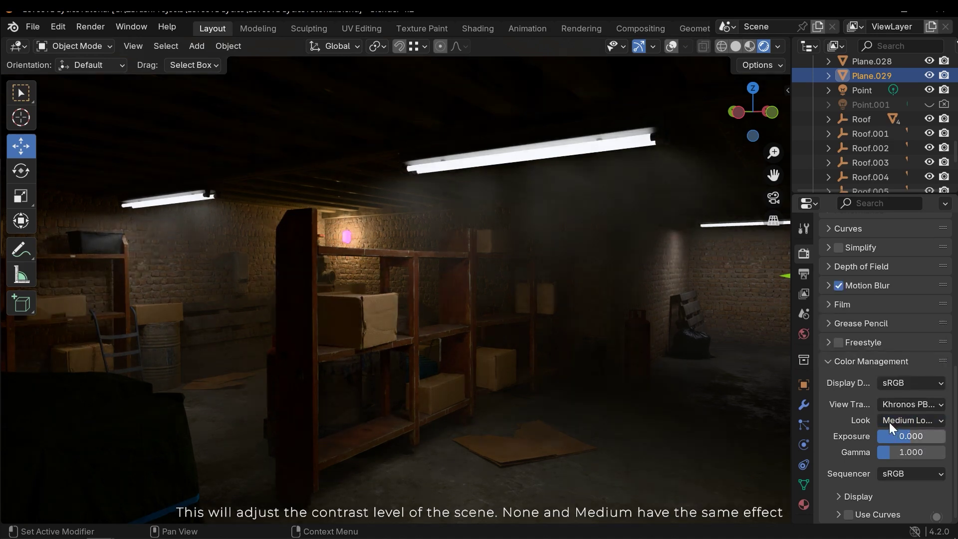
pyautogui.click(889, 422)
pyautogui.click(856, 388)
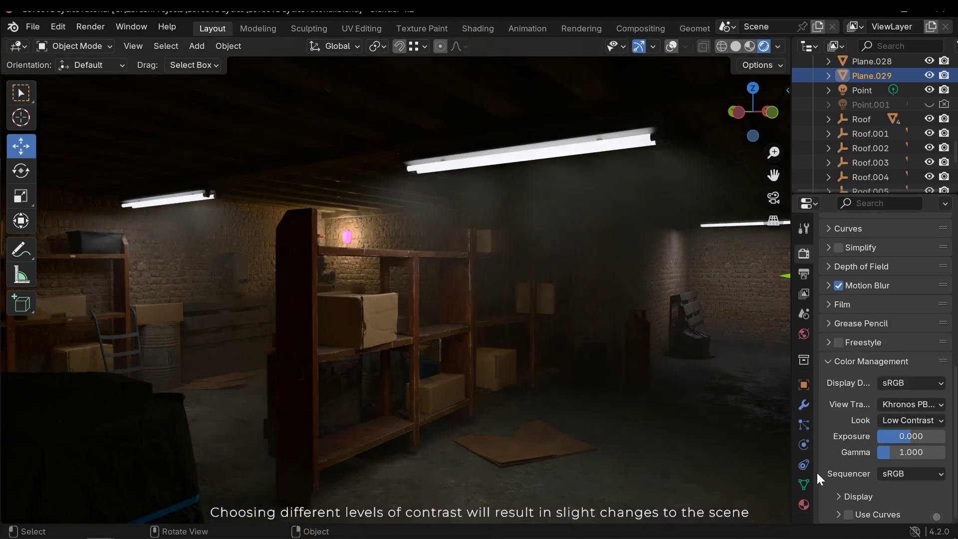
pyautogui.click(884, 420)
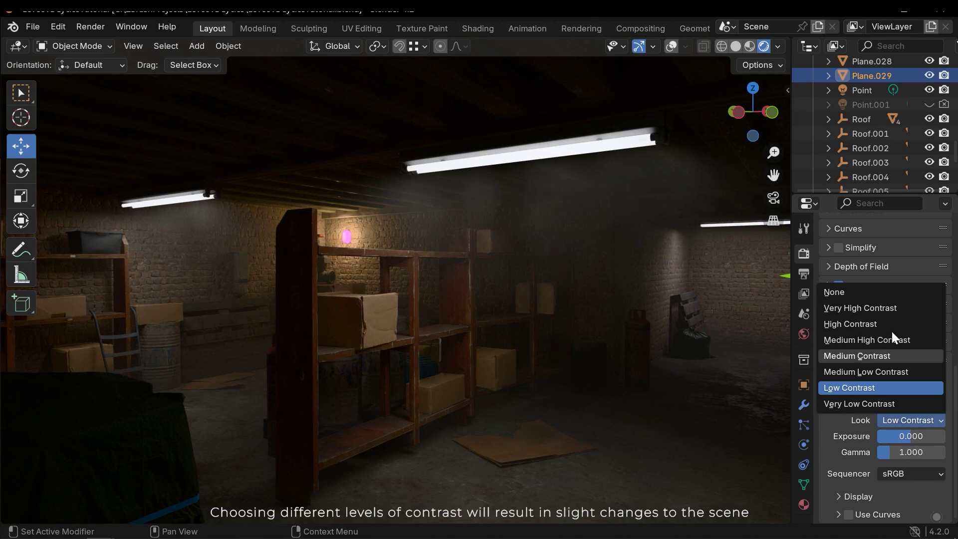
pyautogui.click(856, 290)
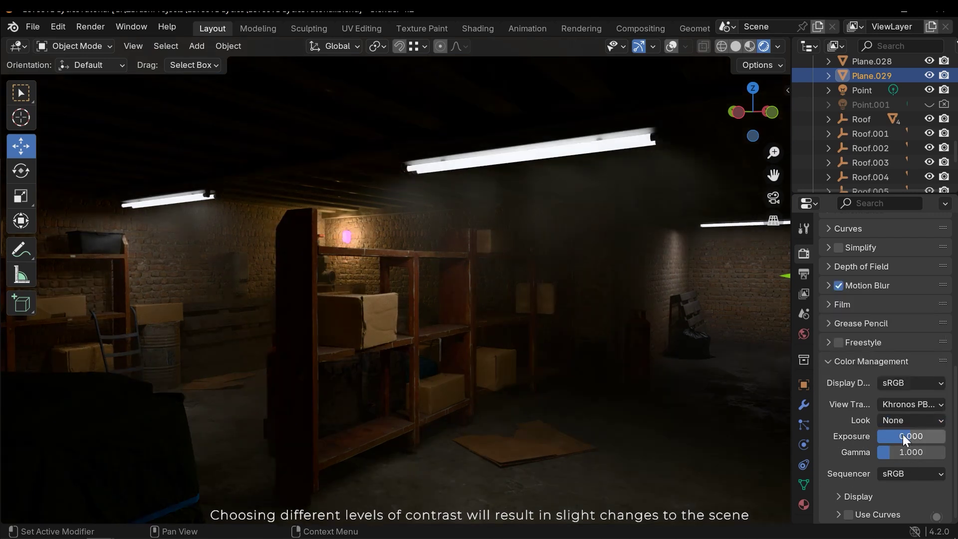
# Step: Set the Color Management exposure to 0.8
pyautogui.moveTo(902, 434)
pyautogui.mouseDown()
pyautogui.moveTo(928, 433)
pyautogui.moveTo(911, 433)
pyautogui.mouseUp()
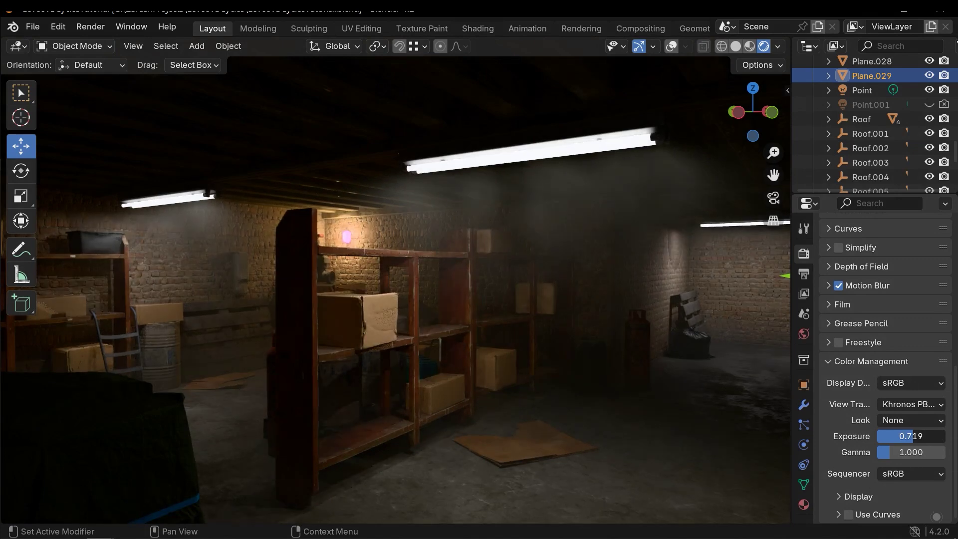
pyautogui.click(915, 436)
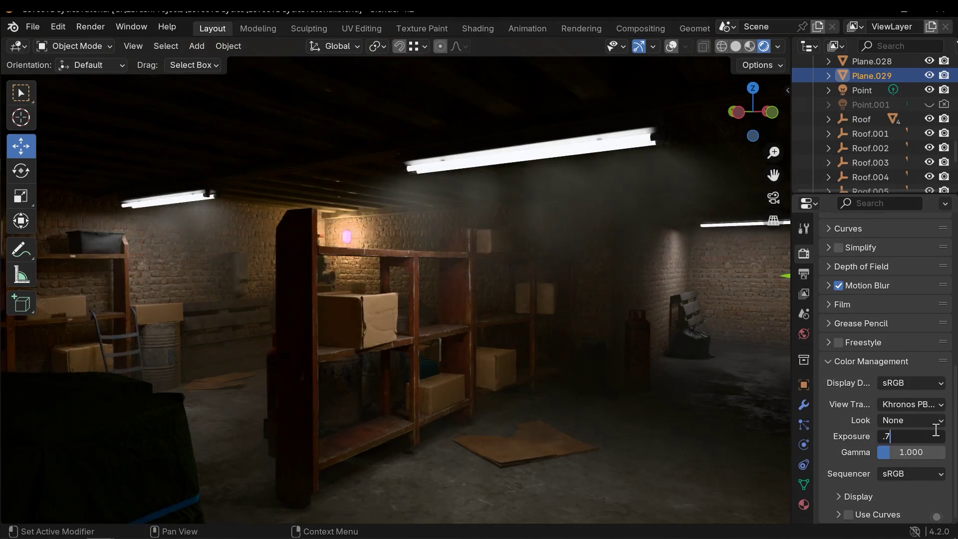
pyautogui.press('Return')
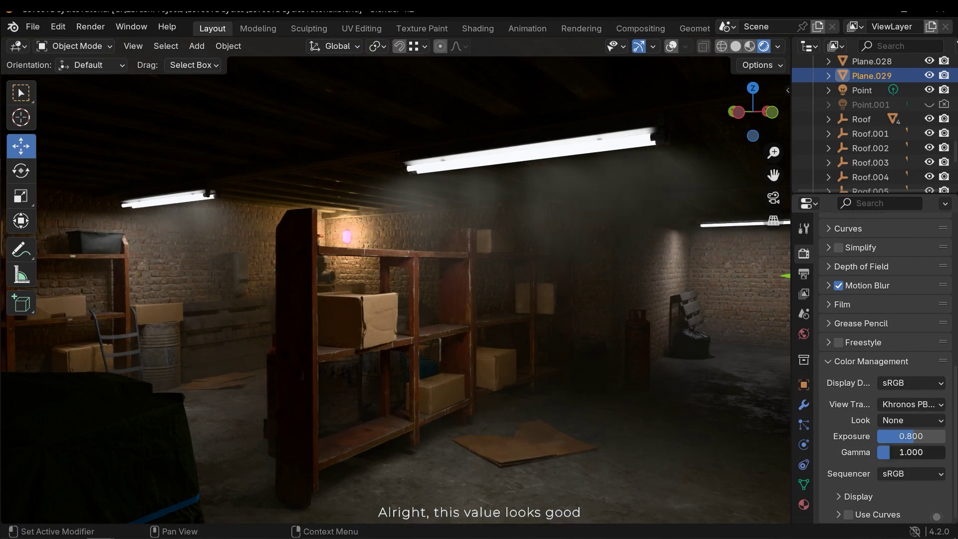
# Step: Set the Color Management gamma to 1.2
pyautogui.moveTo(910, 452)
pyautogui.mouseDown()
pyautogui.moveTo(896, 452)
pyautogui.moveTo(929, 452)
pyautogui.mouseUp()
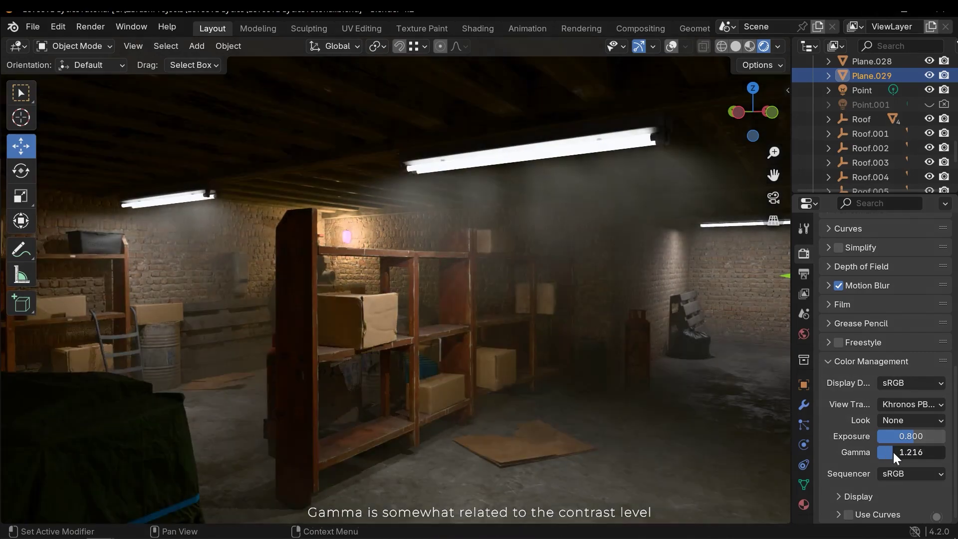
pyautogui.write('1.')
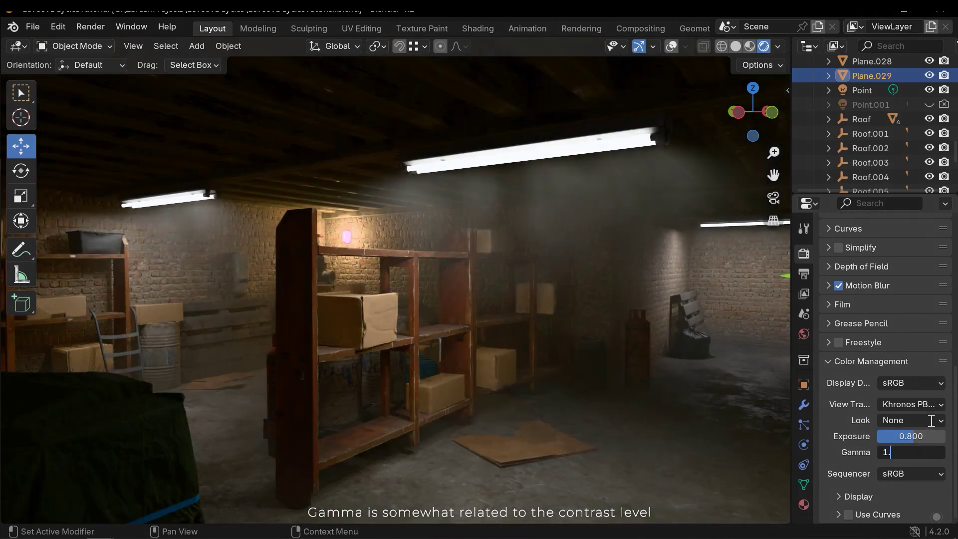
pyautogui.write('2')
pyautogui.press('Return')
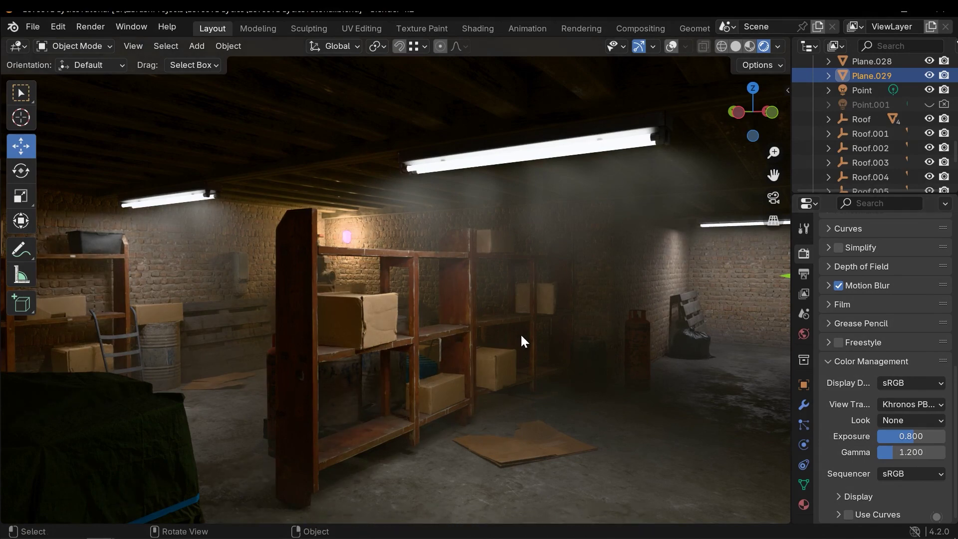
# Step: Try the Filmic view transform for comparison on the shelf corner, and set it back to Khronos PBR Neutral
pyautogui.moveTo(521, 335)
pyautogui.mouseDown(button='middle')
pyautogui.moveTo(546, 336)
pyautogui.moveTo(530, 335)
pyautogui.mouseUp(button='middle')
pyautogui.moveTo(634, 351); pyautogui.dragTo(661, 348, button='middle')
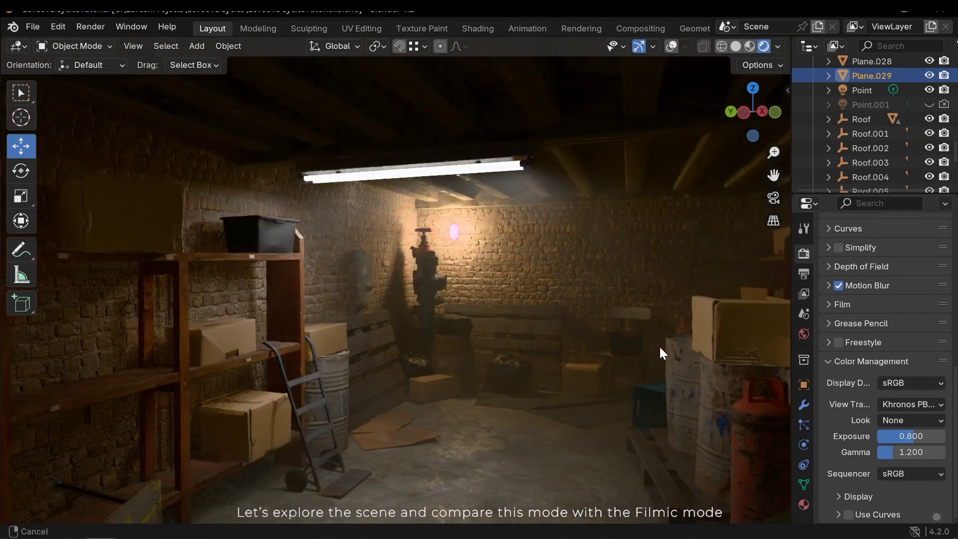
pyautogui.click(896, 385)
pyautogui.click(889, 396)
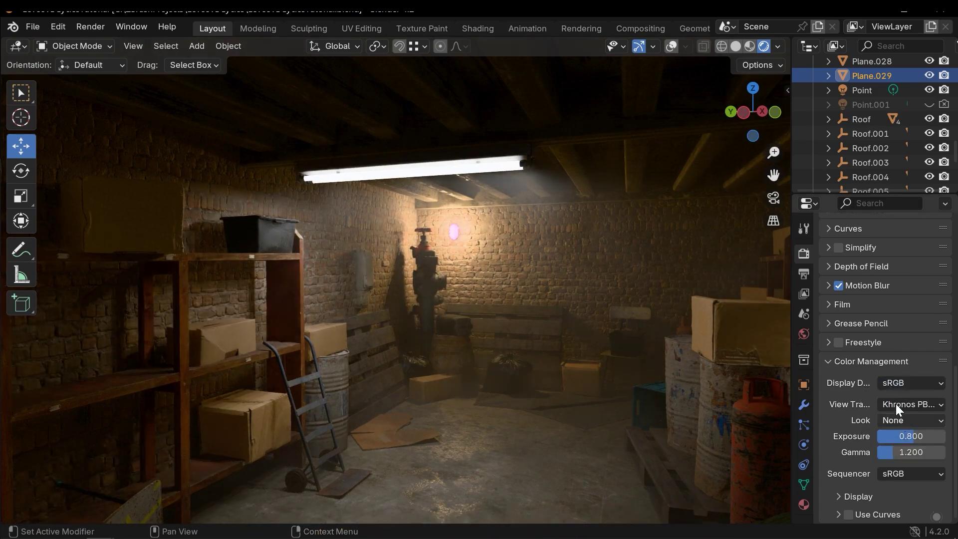
pyautogui.click(896, 403)
pyautogui.click(843, 467)
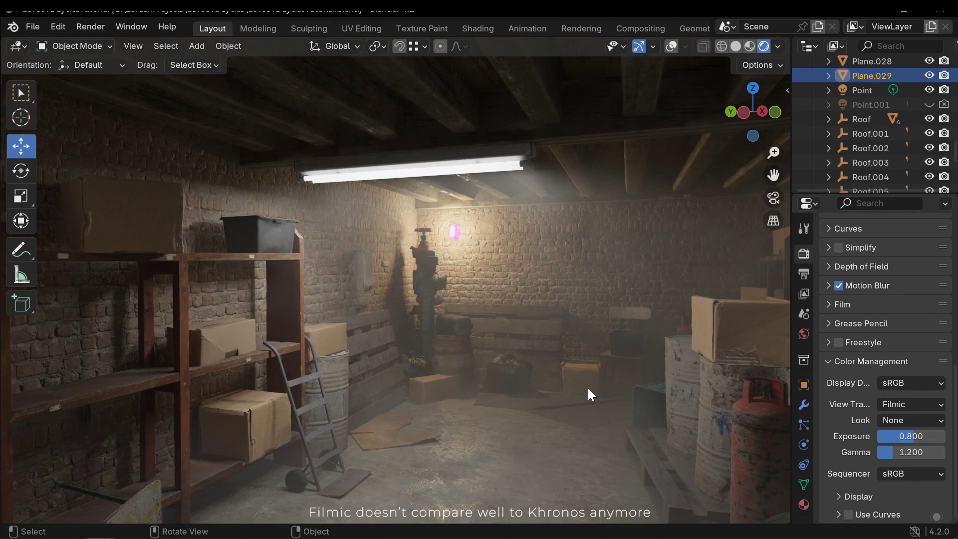
pyautogui.click(903, 405)
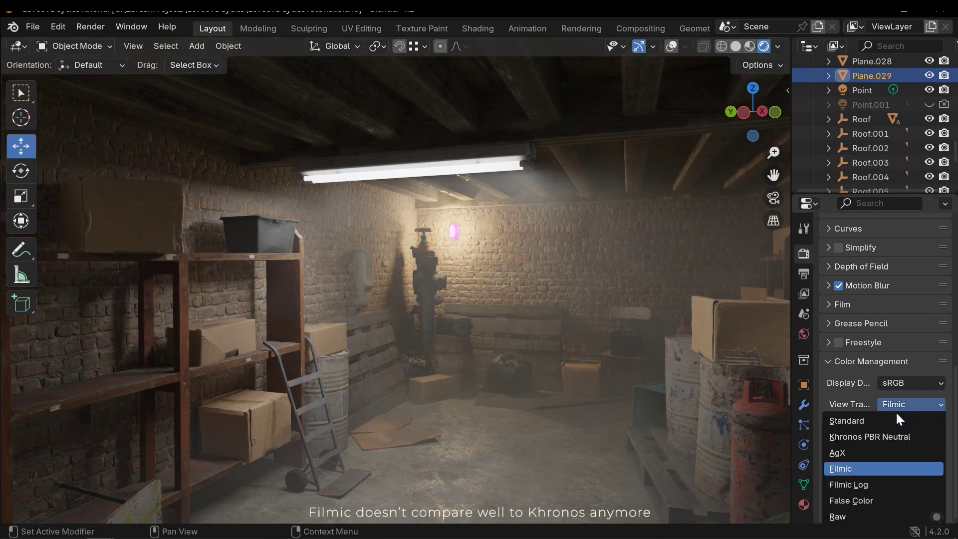
pyautogui.click(862, 435)
pyautogui.keyDown('shift'); pyautogui.moveTo(384, 286); pyautogui.dragTo(445, 306, button='middle'); pyautogui.keyUp('shift')
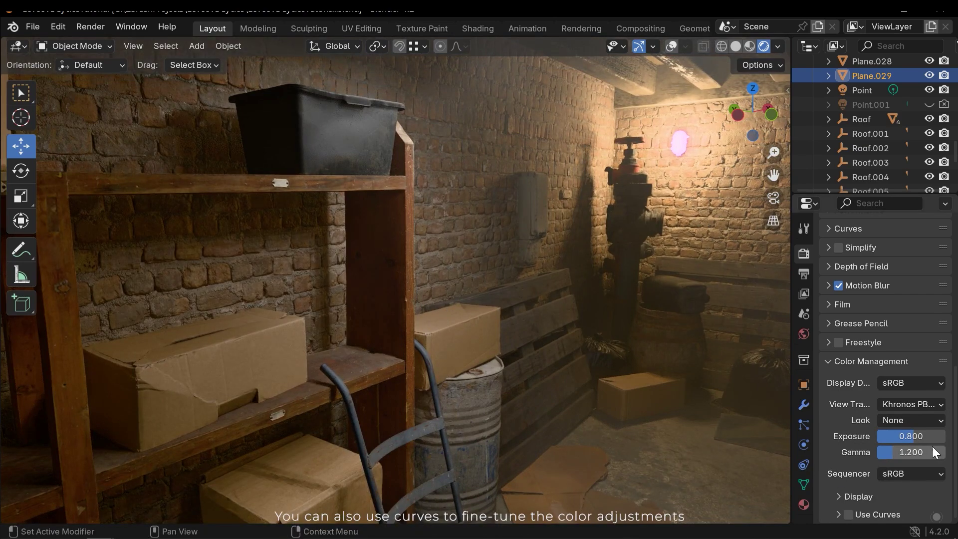
# Step: Expand and enable Use Curves in the Color Management settings
pyautogui.click(877, 514)
pyautogui.scroll(-8, 881, 484)
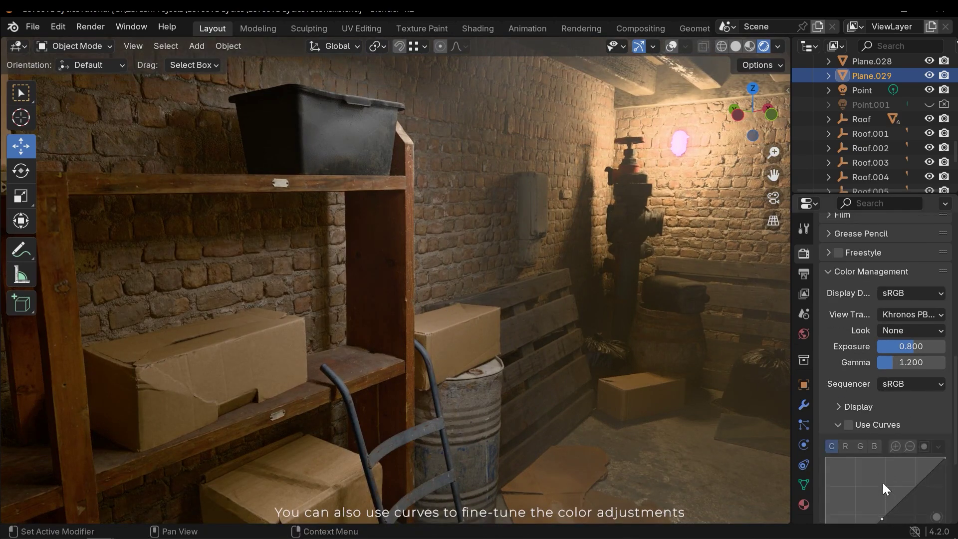
pyautogui.click(848, 305)
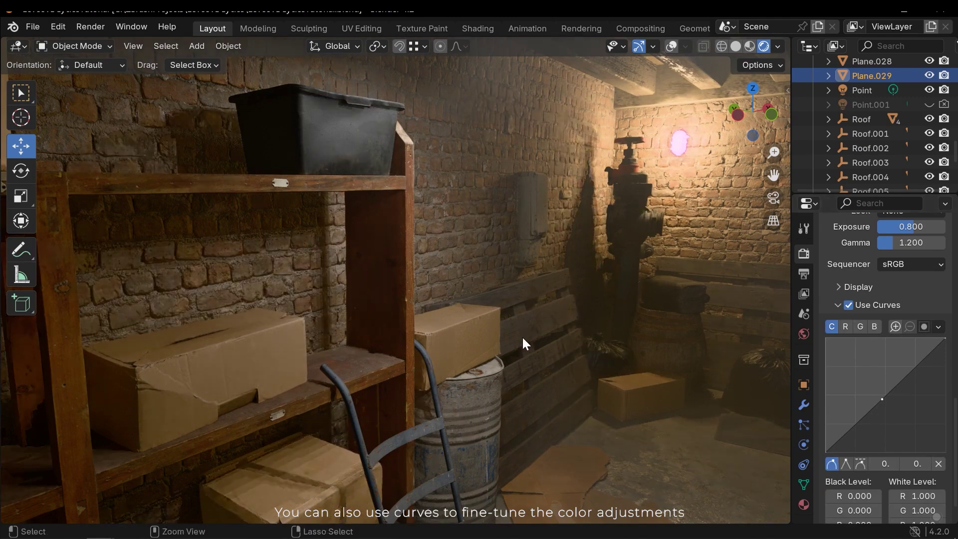
pyautogui.moveTo(521, 337); pyautogui.dragTo(507, 353, button='middle')
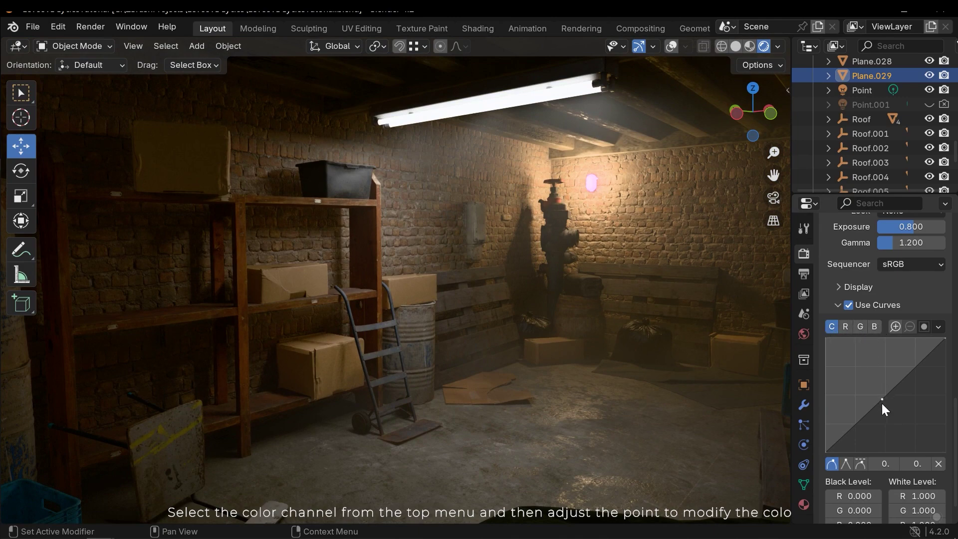
# Step: Try lowering the midpoint of the Combined channel curve, and undo that change
pyautogui.moveTo(876, 390); pyautogui.dragTo(893, 401)
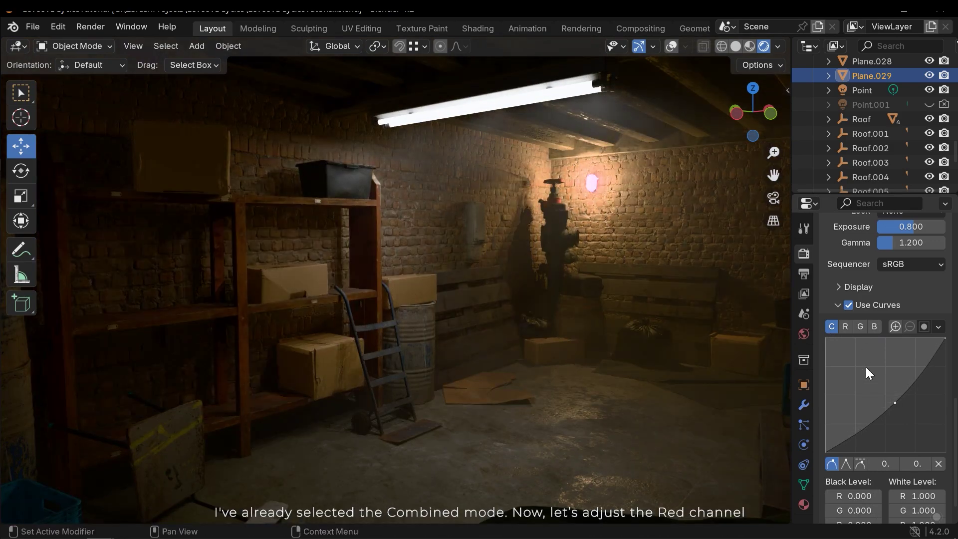
pyautogui.hotkey('ctrl', 'z')
# Step: Try bending the Red channel curve, undo the adjustments and return to the Combined channel
pyautogui.click(845, 327)
pyautogui.moveTo(887, 392)
pyautogui.mouseDown()
pyautogui.moveTo(880, 386)
pyautogui.moveTo(895, 405)
pyautogui.mouseUp()
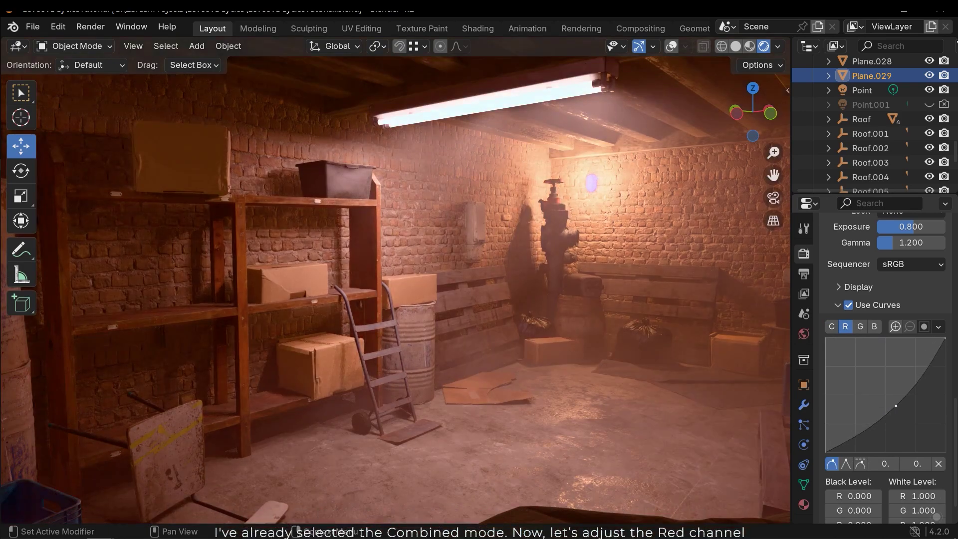
pyautogui.hotkey('ctrl', 'z')
pyautogui.hotkey('ctrl', 'z')
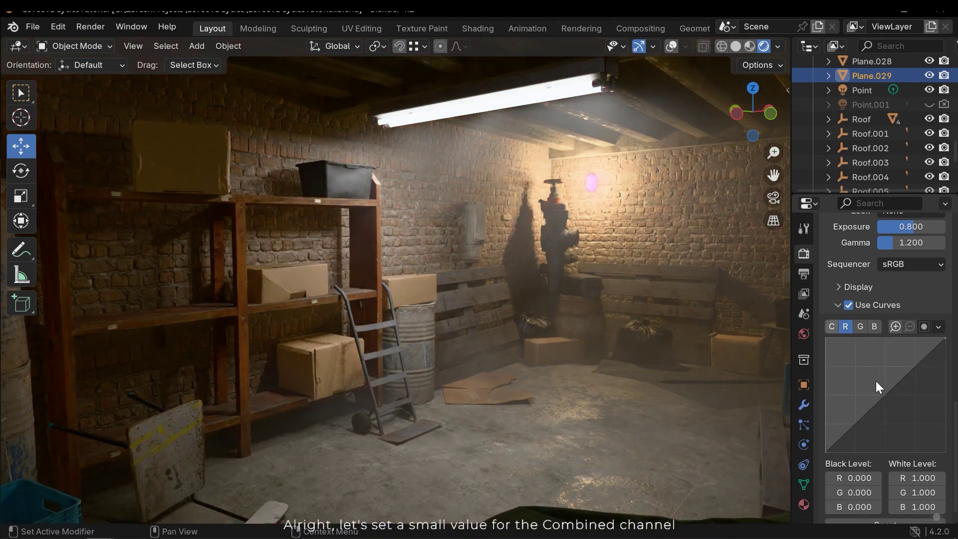
pyautogui.click(831, 327)
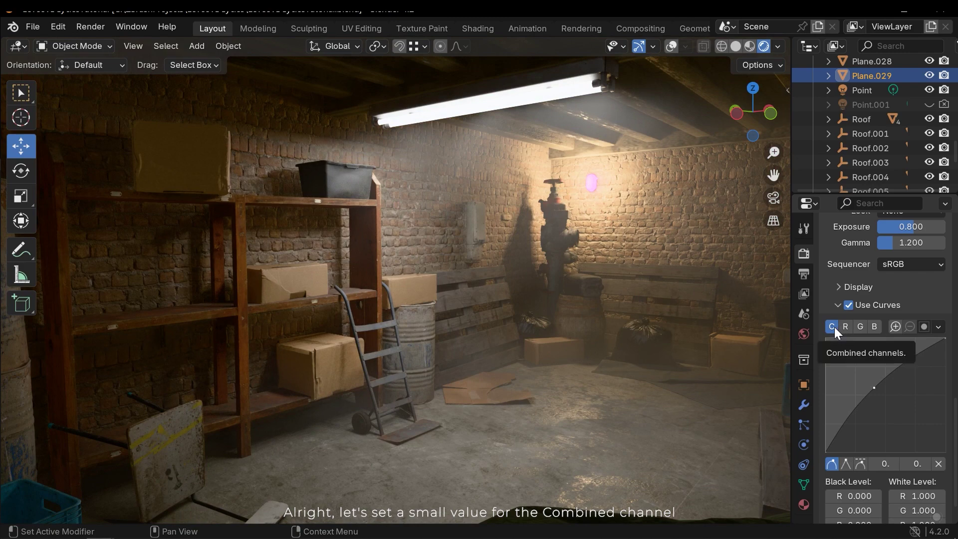